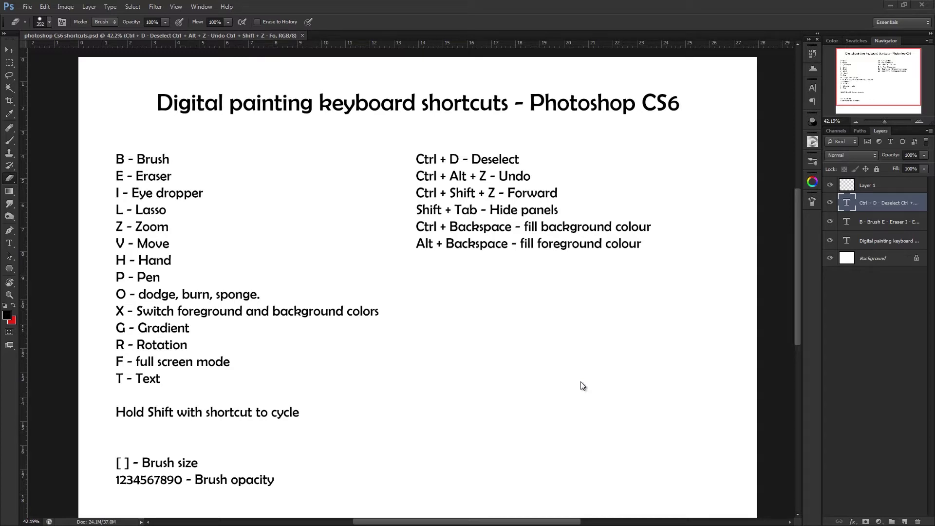
Step: Add a new Layer 2, paint two black zigzags right of the list, and erase gaps through them
key("ctrl+shift+alt+n")
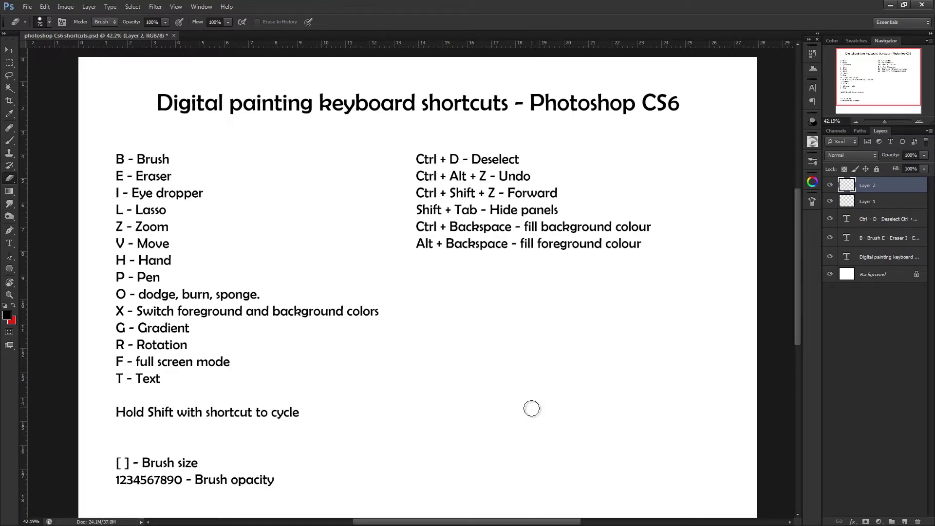
key("b")
mouse_move(462, 310)
left_mouse_down()
mouse_move(436, 365)
mouse_move(535, 447)
mouse_move(534, 470)
left_mouse_up()
mouse_move(530, 273)
left_mouse_down()
mouse_move(602, 357)
mouse_move(626, 423)
left_mouse_up()
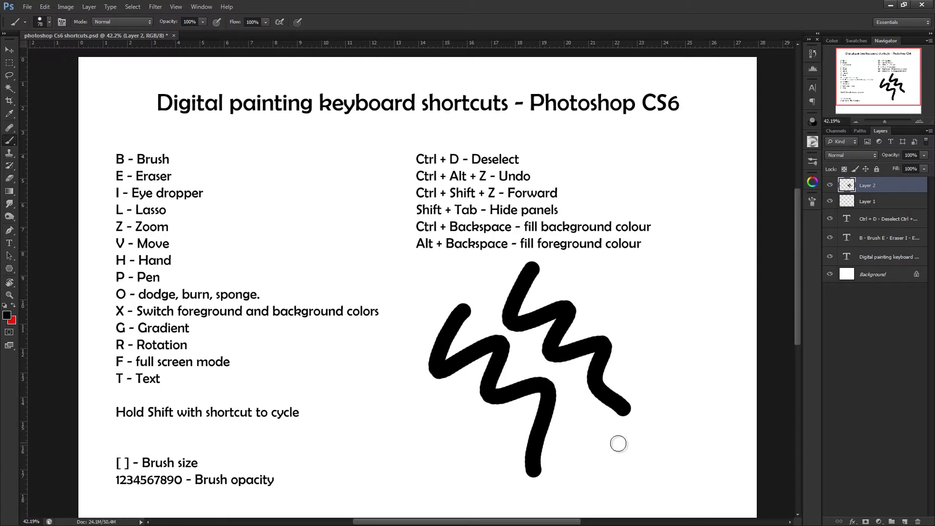
key("e")
mouse_move(610, 377)
left_mouse_down()
mouse_move(521, 408)
mouse_move(553, 348)
mouse_move(453, 384)
mouse_move(402, 428)
left_mouse_up()
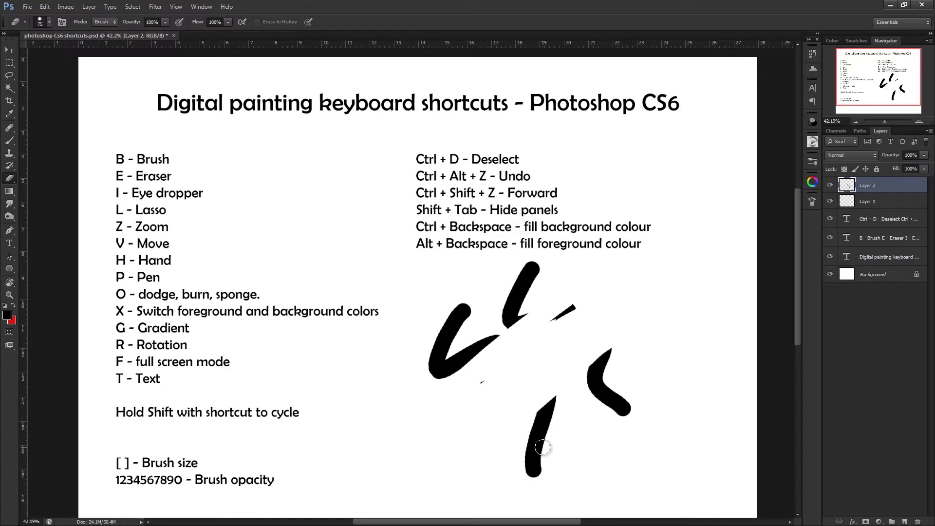
Step: Sample white from the page, then black from the top stroke, as the foreground colour
key("i")
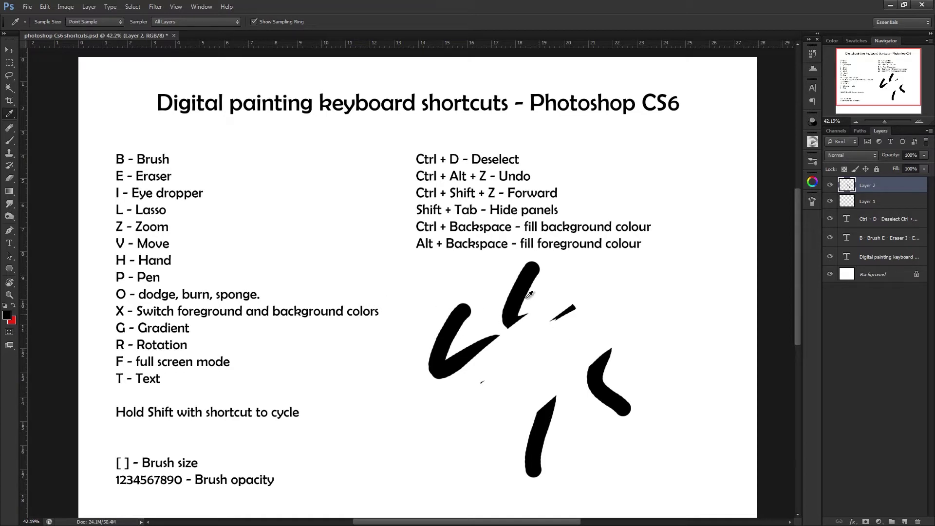
left_click(490, 258)
left_click(530, 276)
key("l")
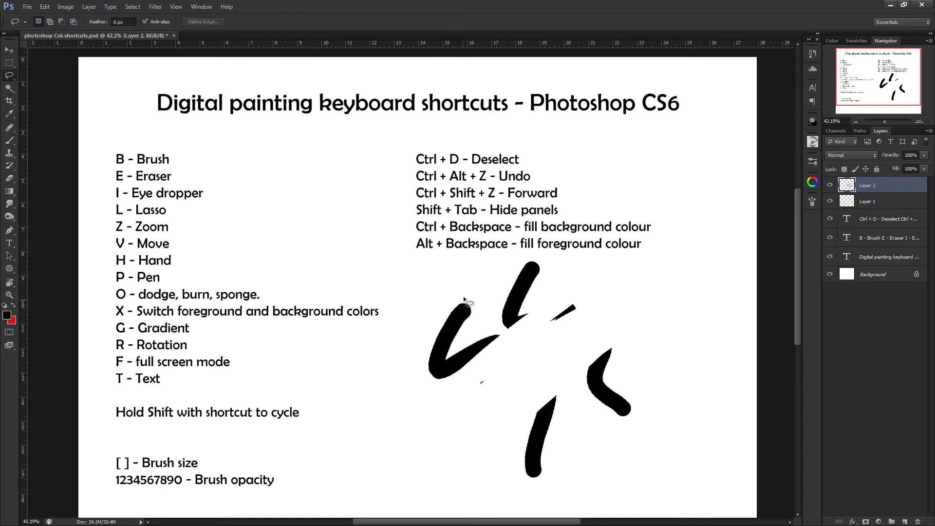
Step: Lasso around the left stroke, paint a stroke inside the selection, undo it, and deselect
mouse_move(422, 414)
left_mouse_down()
mouse_move(485, 422)
mouse_move(517, 367)
mouse_move(489, 297)
mouse_move(444, 293)
left_mouse_up()
key("b")
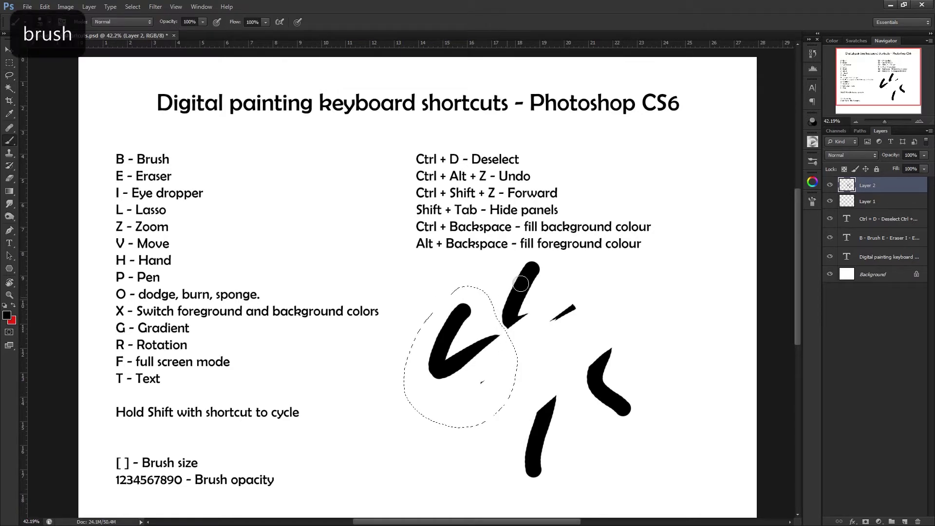
mouse_move(460, 338)
left_mouse_down()
mouse_move(494, 326)
mouse_move(512, 411)
left_mouse_up()
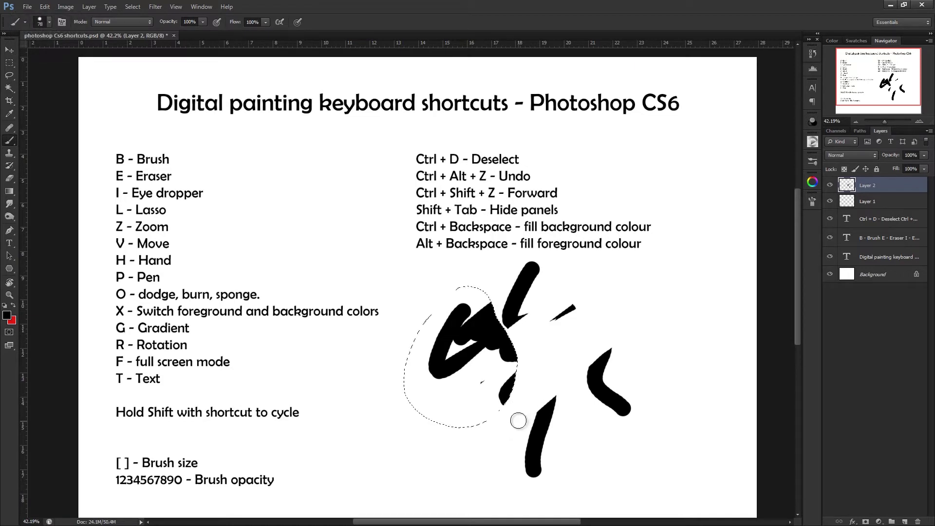
key("ctrl+z")
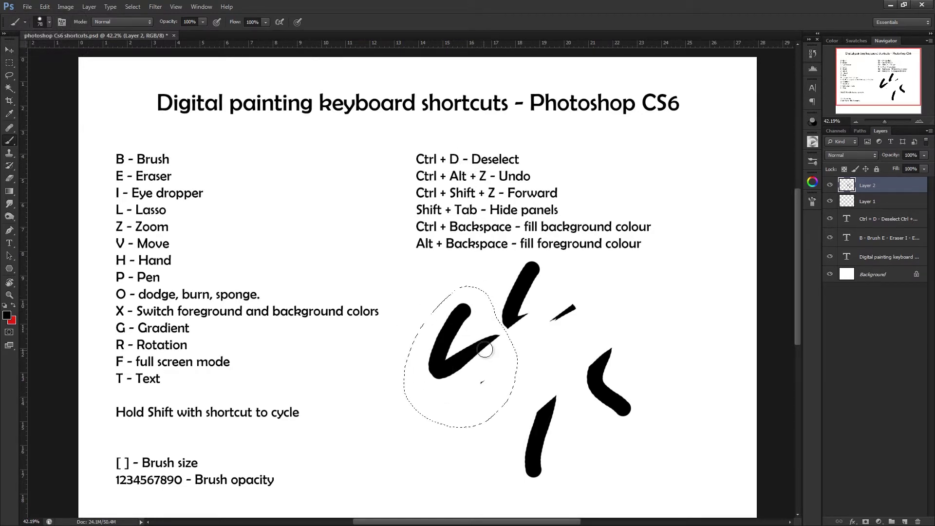
key("ctrl+d")
Step: Paint a long looping black stroke, then delete all strokes from Layer 2
mouse_move(486, 352)
left_mouse_down()
mouse_move(476, 309)
mouse_move(506, 434)
left_mouse_up()
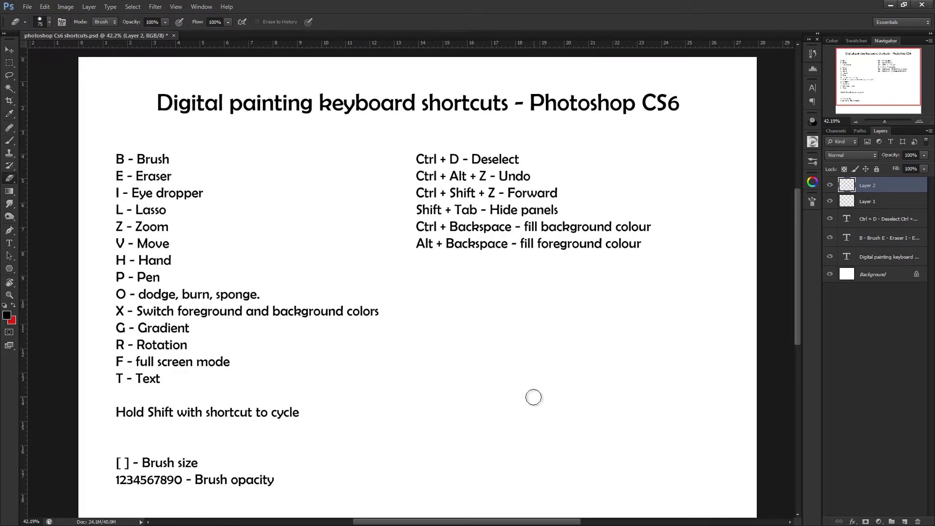
key("e")
key("Delete")
Step: Zoom in and paint a smiley face with two eye strokes and a curved mouth
key("z")
mouse_move(464, 372)
left_mouse_down()
mouse_move(481, 368)
mouse_move(462, 376)
left_mouse_up()
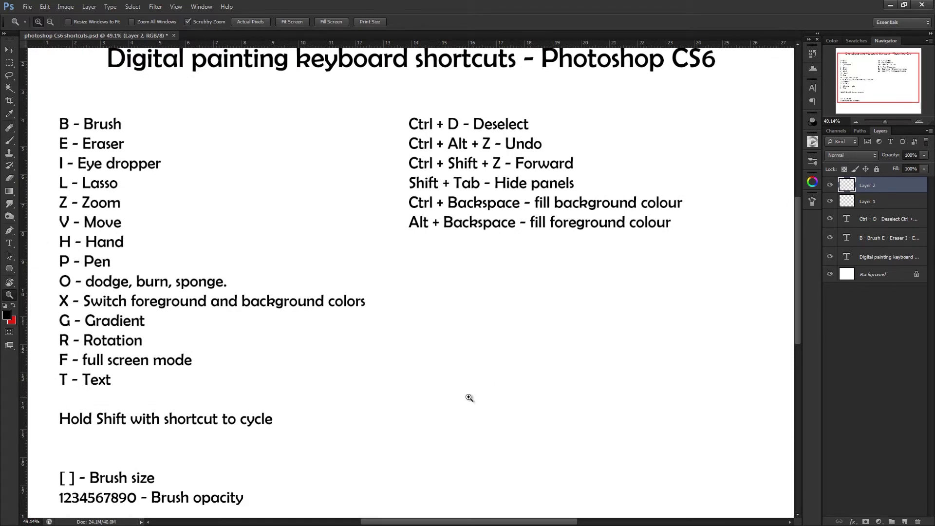
key("b")
mouse_move(457, 303)
left_mouse_down()
mouse_move(416, 393)
mouse_move(444, 405)
left_mouse_up()
key("ctrl+z")
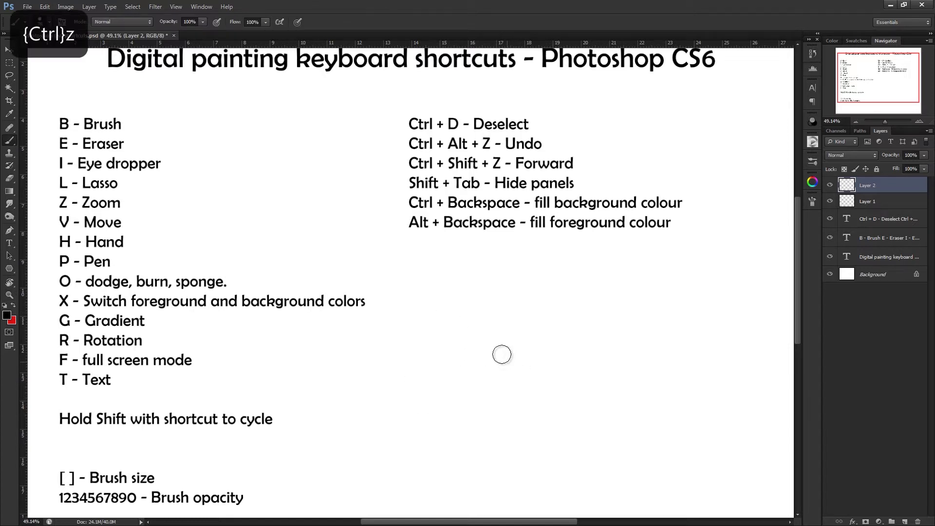
left_click_drag(494, 353, 494, 317)
left_click_drag(555, 358, 560, 311)
left_click_drag(457, 399, 563, 428)
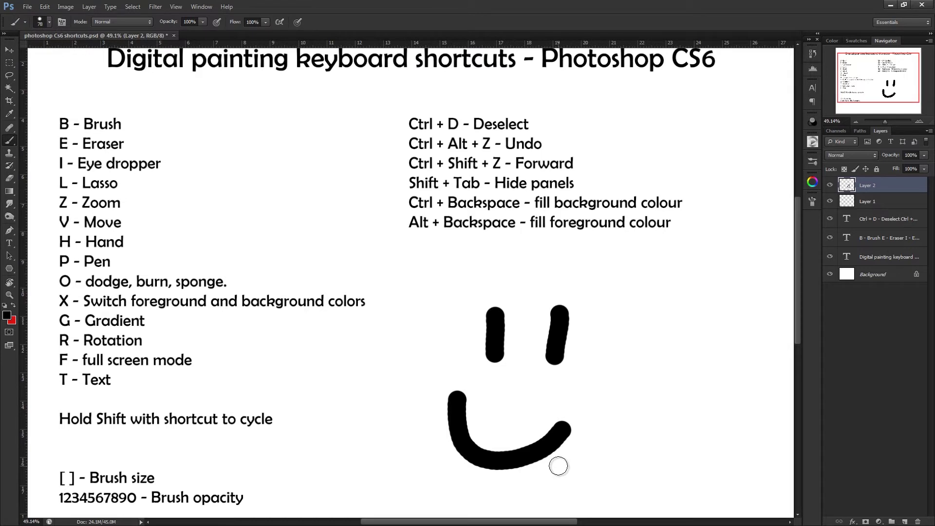
Step: Move the smiley face right and slightly lower, then pan the page view
key("v")
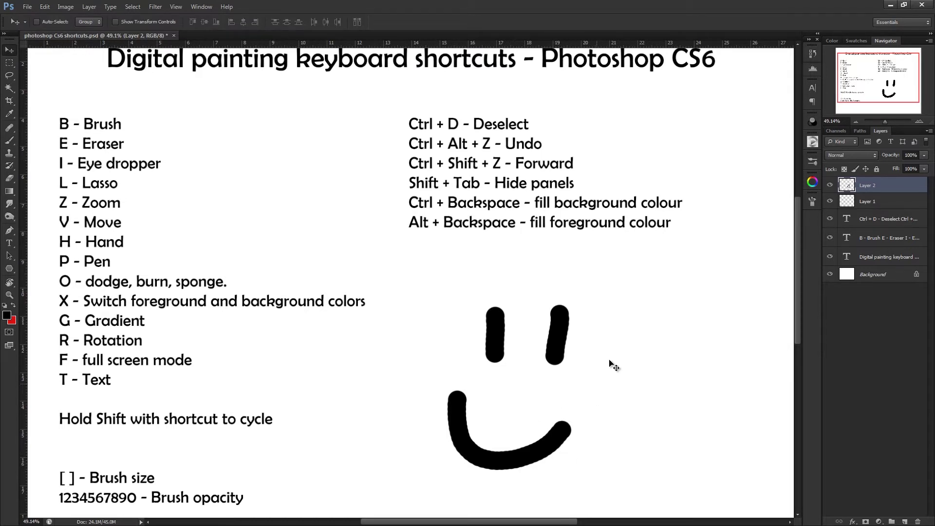
left_click_drag(578, 420, 614, 426)
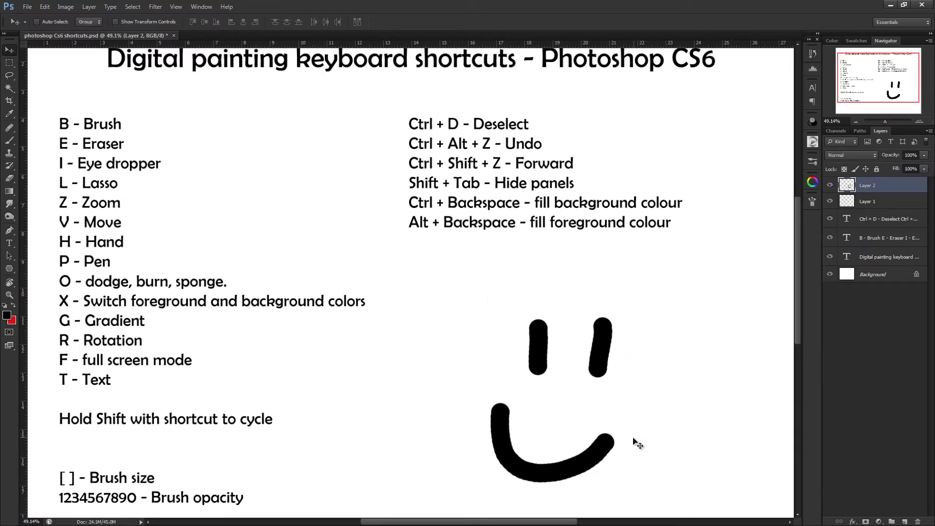
key("h")
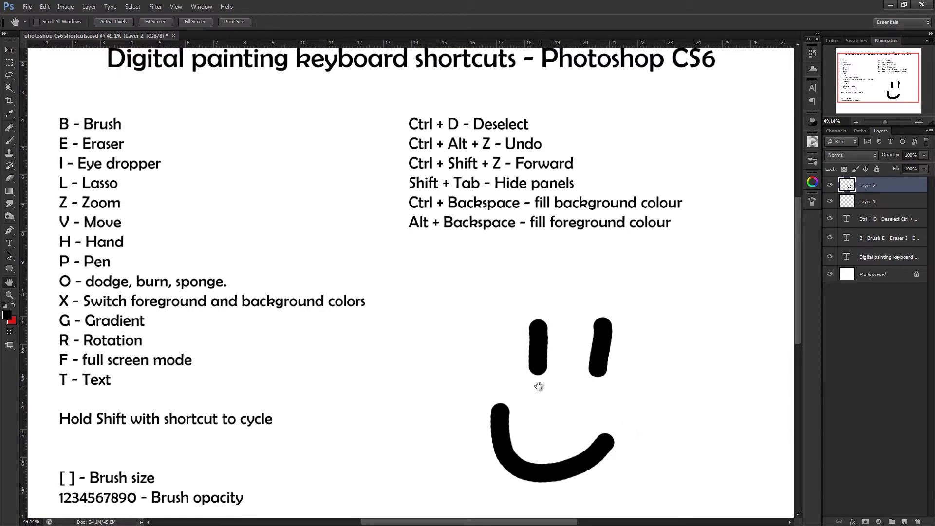
mouse_move(537, 383)
left_mouse_down()
mouse_move(578, 386)
mouse_move(538, 428)
mouse_move(445, 401)
mouse_move(456, 354)
mouse_move(560, 372)
mouse_move(547, 404)
mouse_move(595, 390)
mouse_move(476, 392)
mouse_move(532, 322)
mouse_move(651, 319)
mouse_move(620, 344)
left_mouse_up()
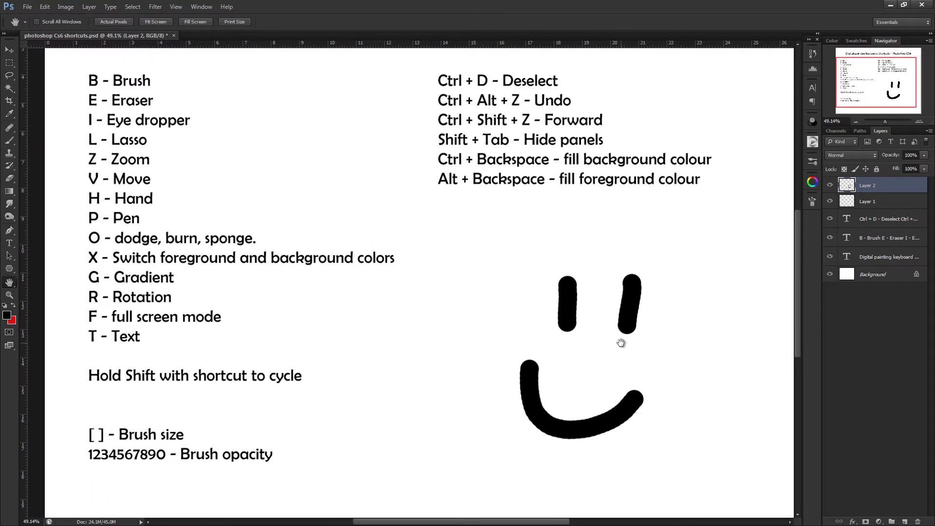
key("e")
key("p")
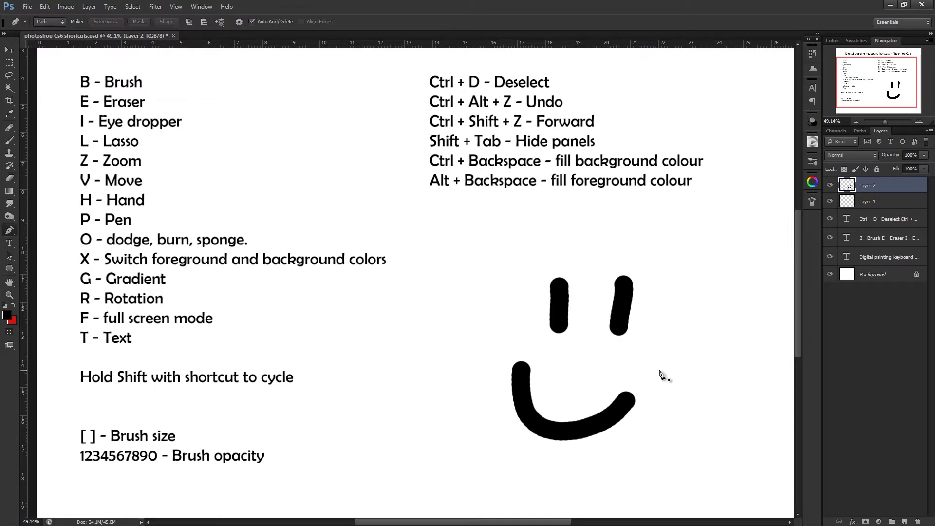
left_click(584, 242)
left_click_drag(457, 413, 482, 398)
left_click(561, 455)
left_click_drag(685, 417, 658, 458)
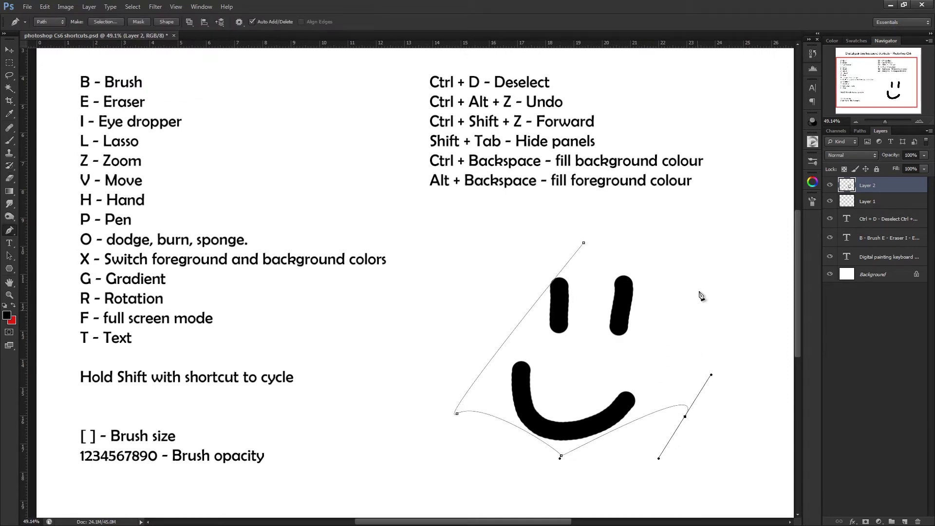
left_click_drag(692, 280, 694, 277)
left_click_drag(584, 242, 588, 261)
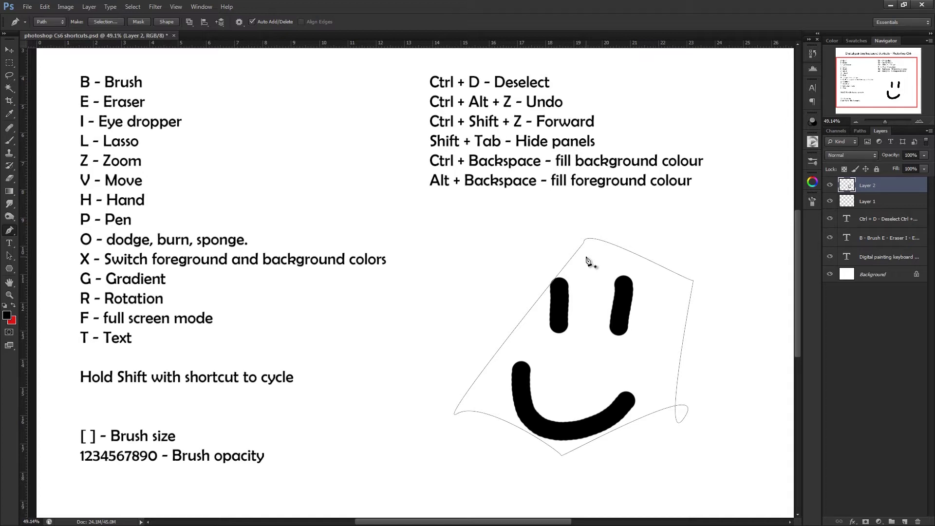
key("o")
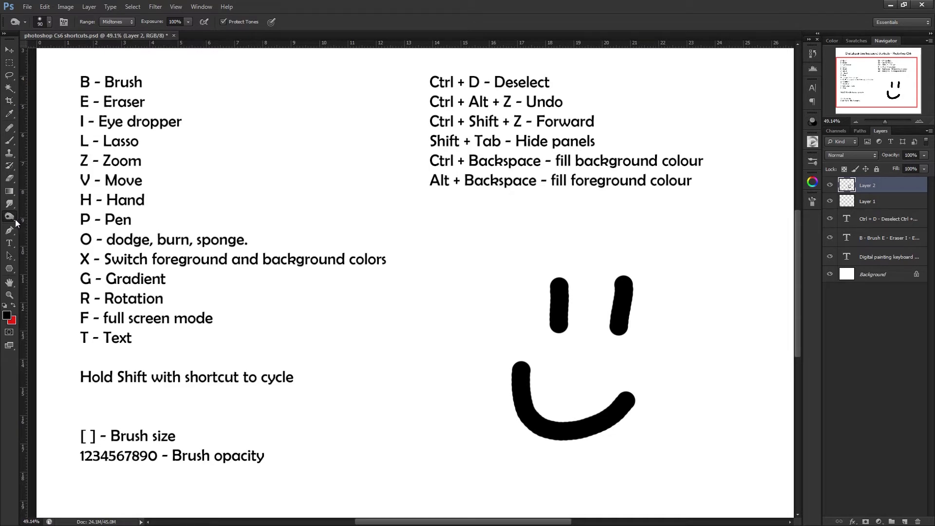
right_click(15, 219)
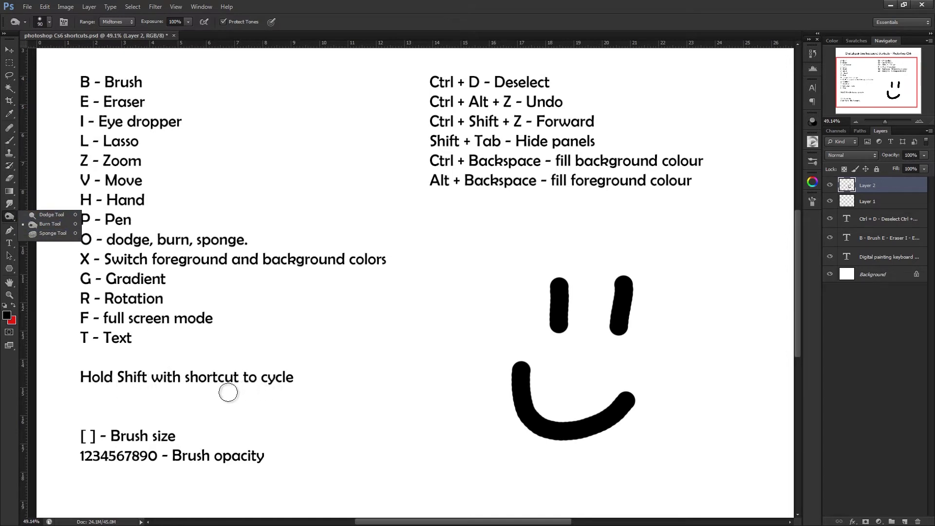
left_click(441, 391)
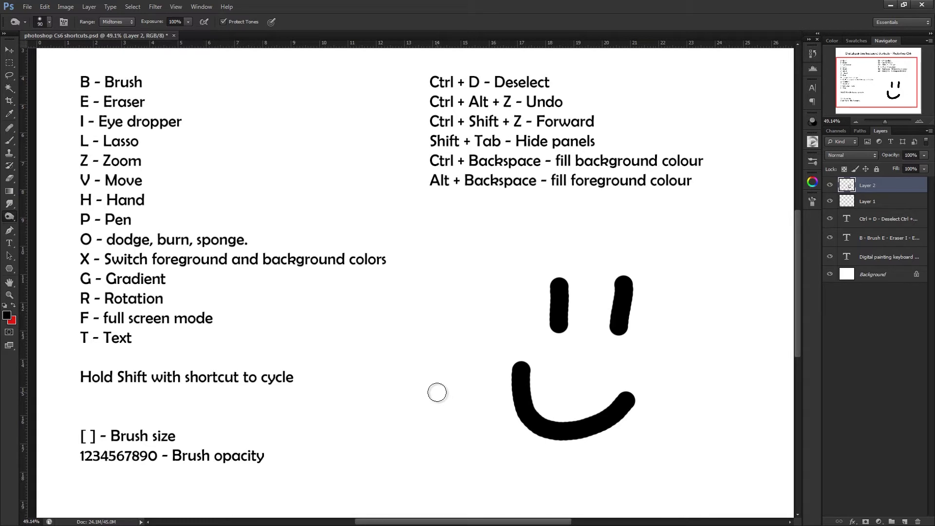
key("5")
key("8")
key("bracketright")
key("bracketright")
key("bracketright")
key("shift+o")
key("g")
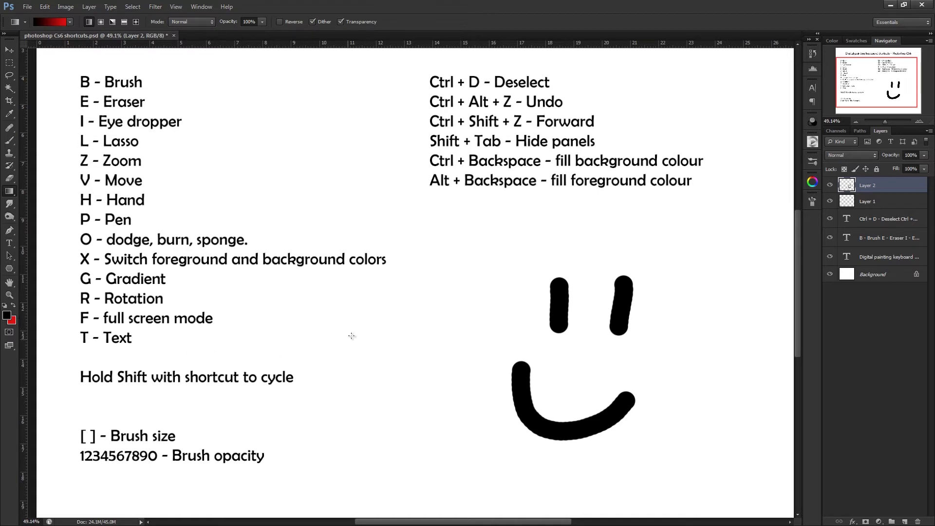
left_click_drag(243, 292, 663, 292)
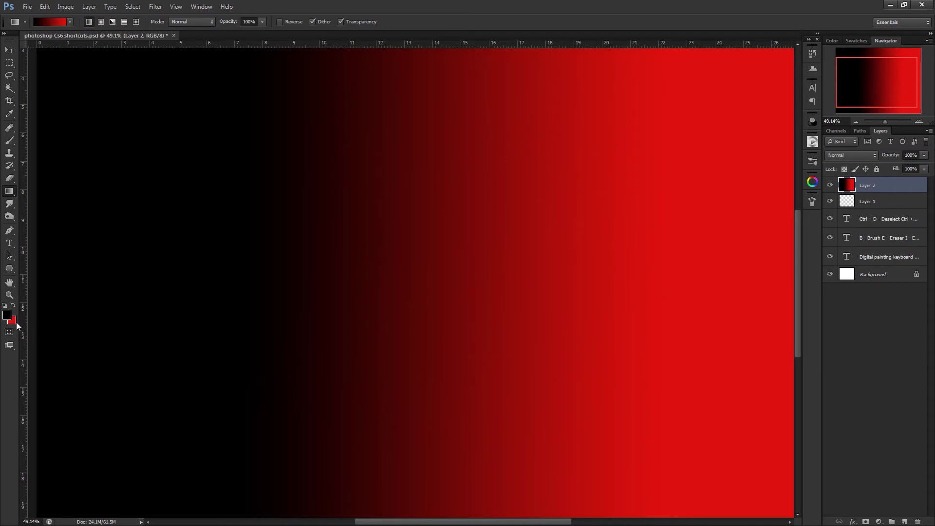
left_click(15, 323)
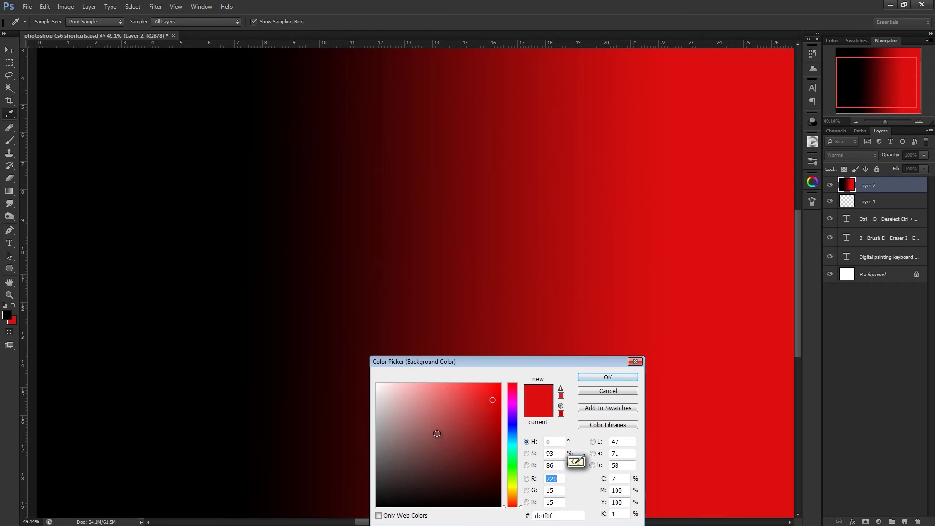
left_click(635, 361)
key("ctrl+z")
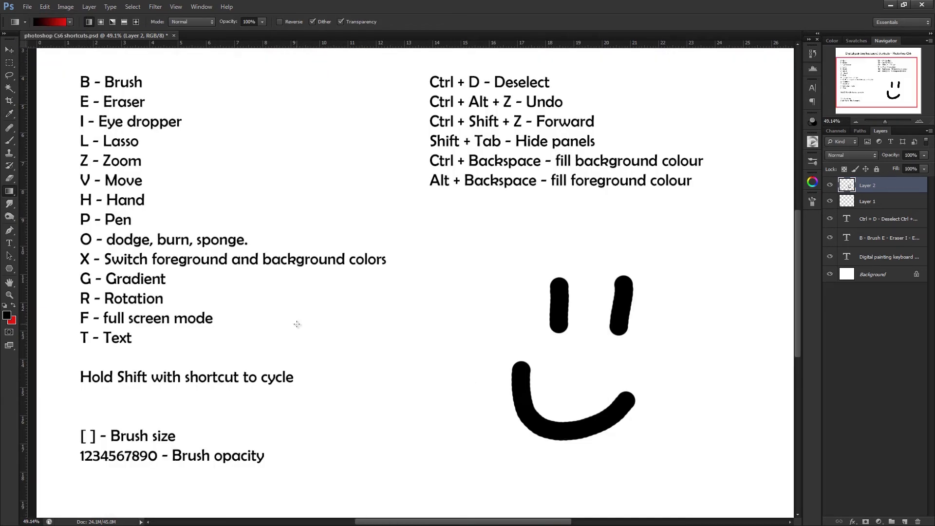
key("r")
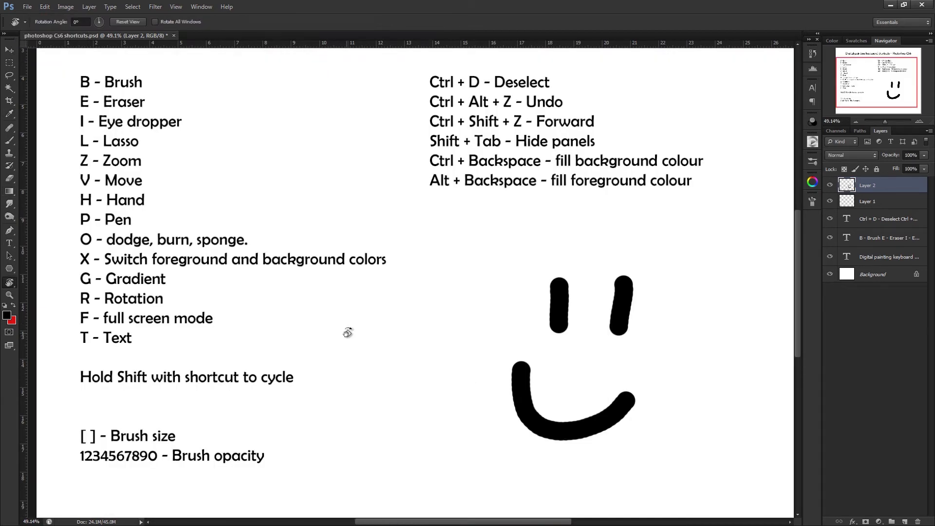
left_click_drag(340, 183, 324, 194)
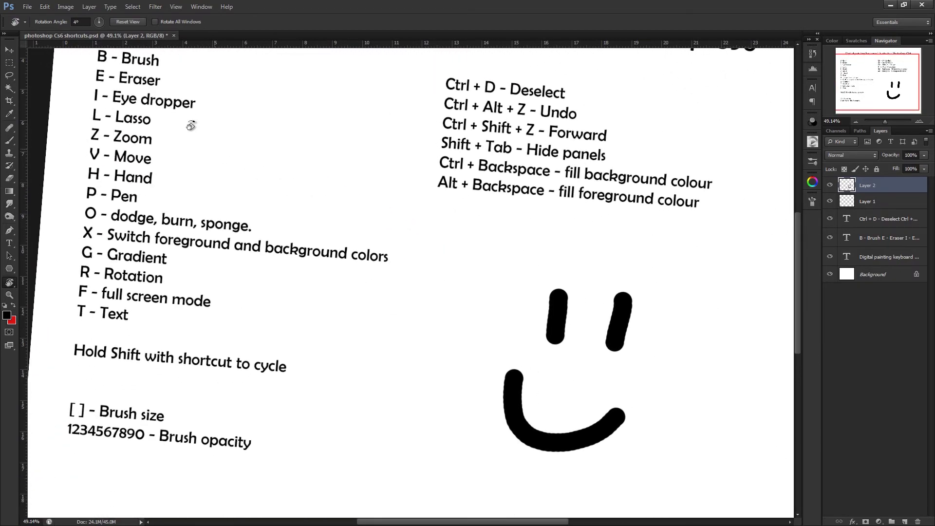
left_click(134, 24)
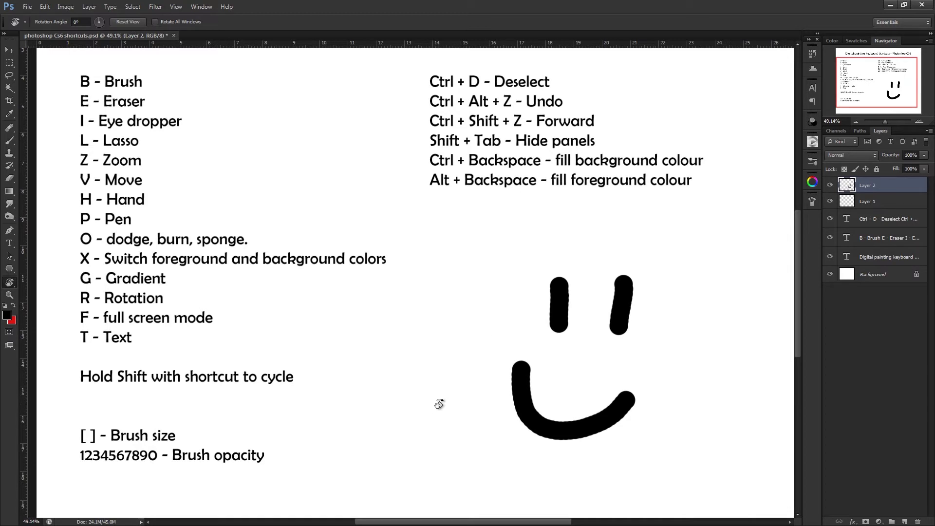
key("f")
key("f")
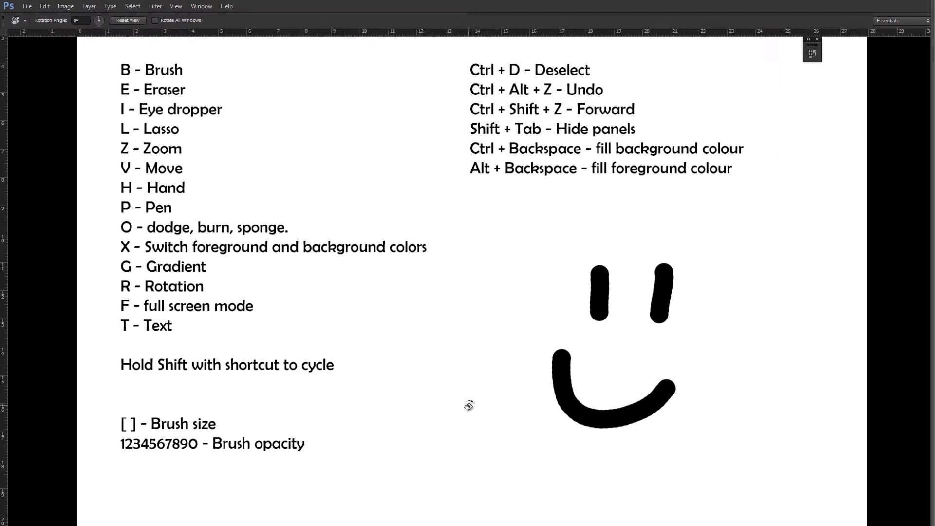
key("f")
key("f")
key("f")
key("f")
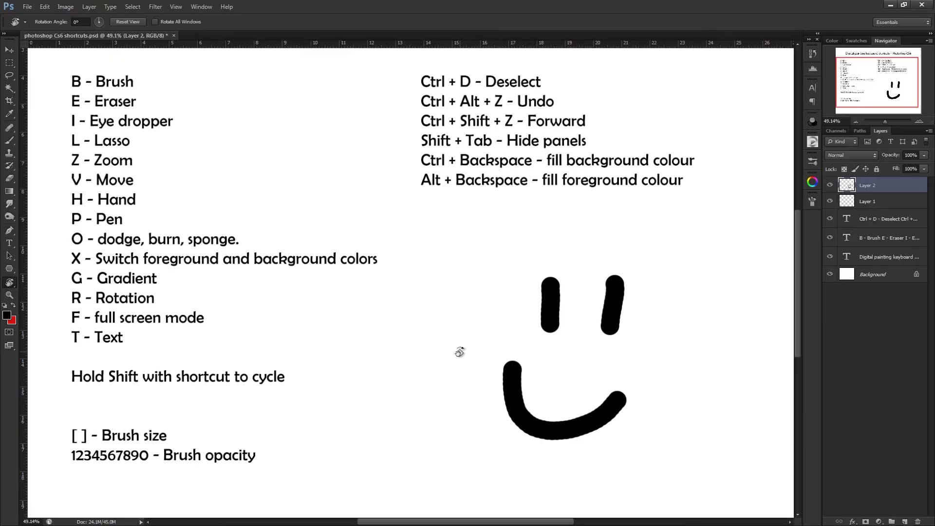
key("f")
key("f")
key("f")
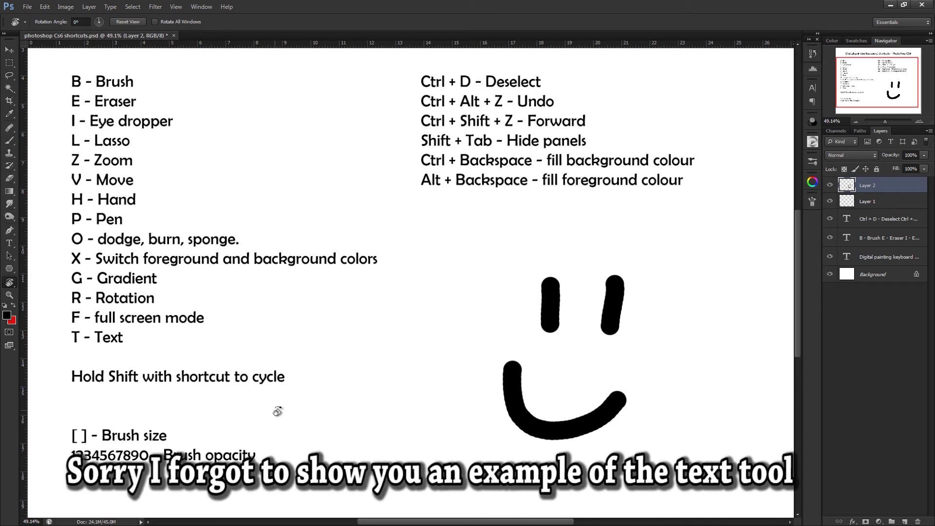
key("b")
Step: Paint a thick squiggle, a zigzag, a large blob and a long zigzag at varying brush sizes
mouse_move(406, 365)
left_mouse_down()
mouse_move(377, 394)
mouse_move(413, 419)
left_mouse_up()
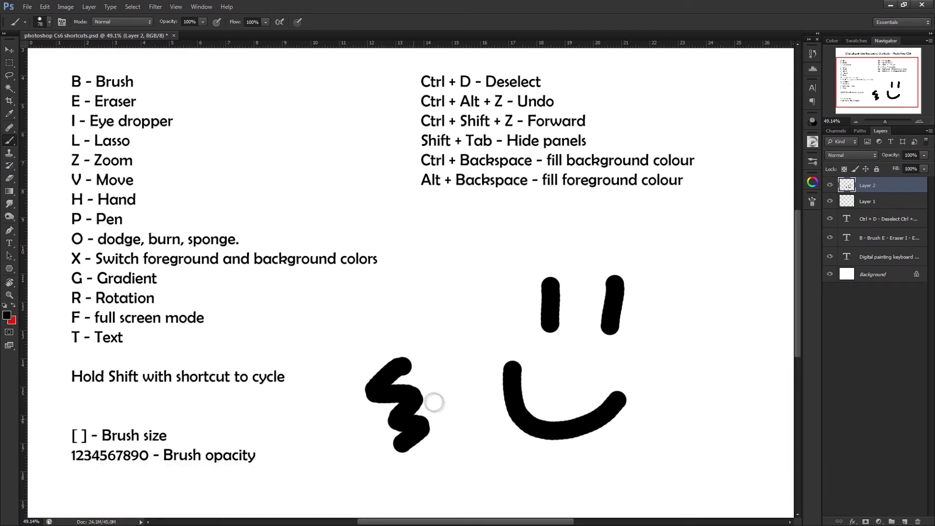
key("bracketleft")
key("bracketleft")
key("bracketleft")
mouse_move(436, 336)
left_mouse_down()
mouse_move(428, 353)
mouse_move(453, 399)
left_mouse_up()
key("bracketright")
key("bracketright")
key("bracketright")
key("bracketright")
key("bracketright")
key("bracketright")
key("bracketright")
key("bracketright")
key("bracketright")
key("bracketright")
mouse_move(465, 292)
left_mouse_down()
mouse_move(486, 314)
mouse_move(501, 355)
left_mouse_up()
key("bracketleft")
key("bracketleft")
key("bracketleft")
key("bracketleft")
key("bracketleft")
key("bracketleft")
key("bracketleft")
key("bracketleft")
key("bracketleft")
key("bracketleft")
key("bracketleft")
key("bracketleft")
mouse_move(446, 230)
left_mouse_down()
mouse_move(361, 340)
mouse_move(318, 431)
left_mouse_up()
Step: Shrink the brush, check its size and hardness settings, then enlarge it to 35 px
key("bracketleft")
key("bracketleft")
key("bracketleft")
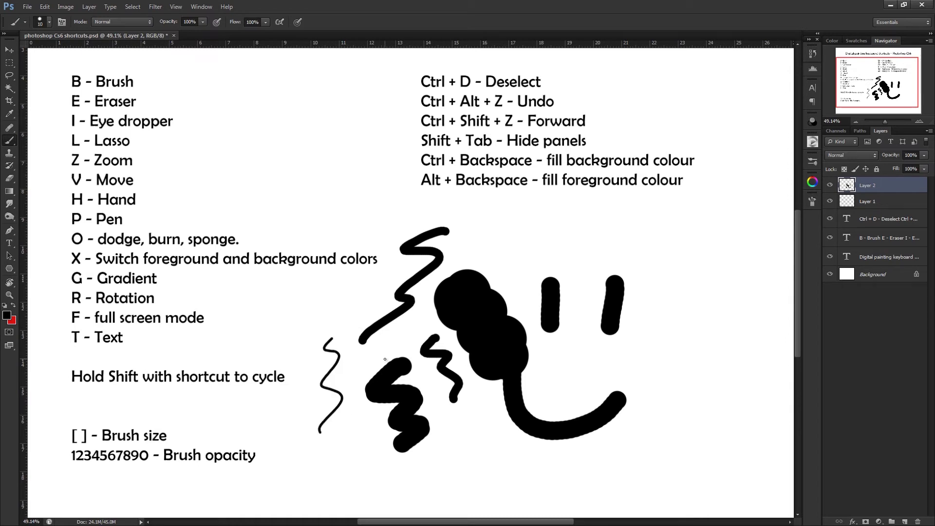
left_click(54, 22)
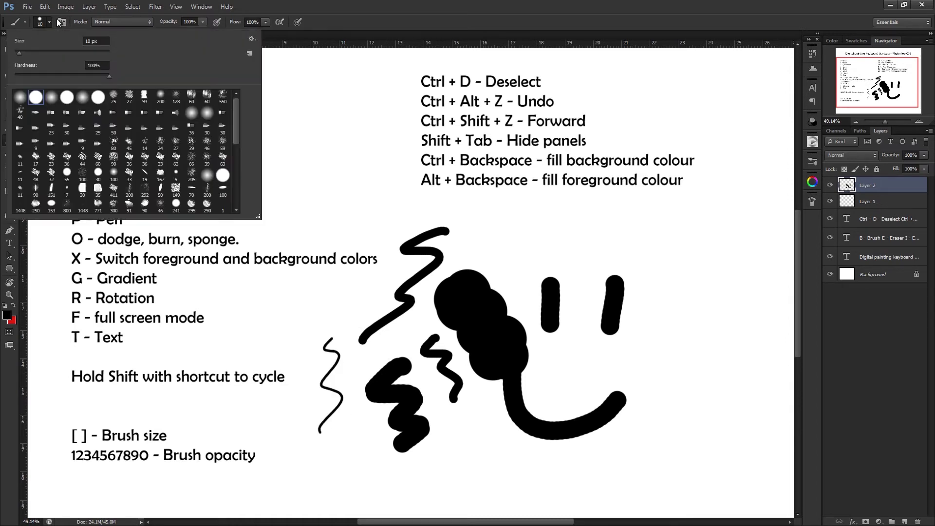
left_click(49, 23)
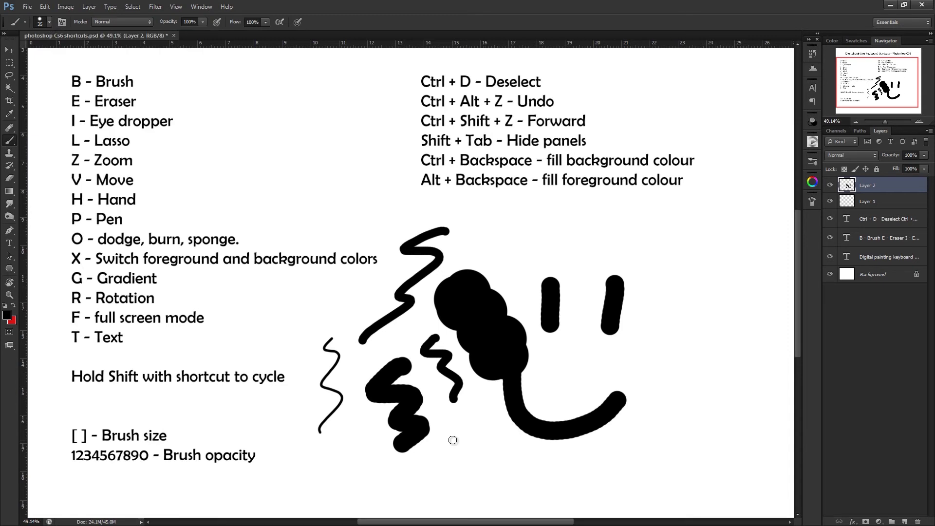
key("bracketright")
key("bracketright")
key("bracketright")
key("bracketright")
key("bracketright")
Step: Paint vertical strokes right of the smiley at 100%, 10%, 20%, 30%, 40% and 100% opacity
left_click_drag(654, 242, 653, 373)
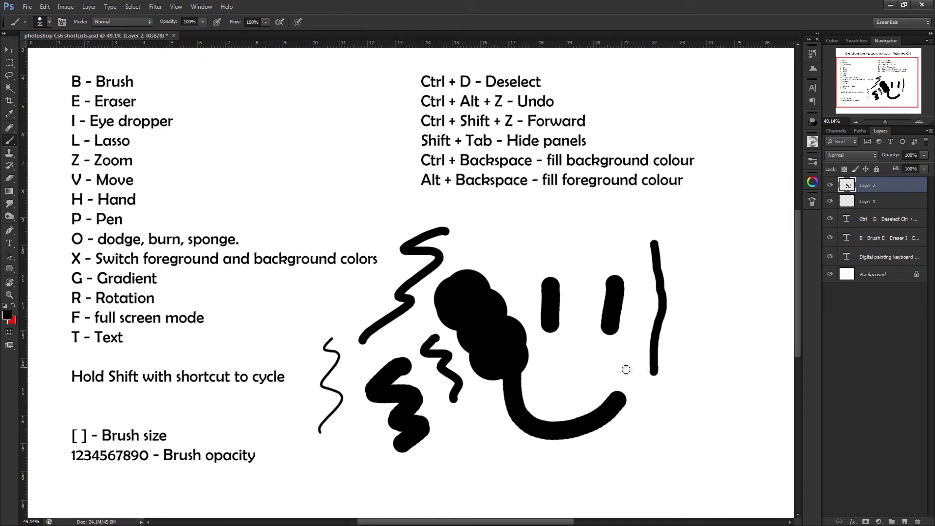
key("1")
left_click_drag(682, 242, 684, 376)
key("2")
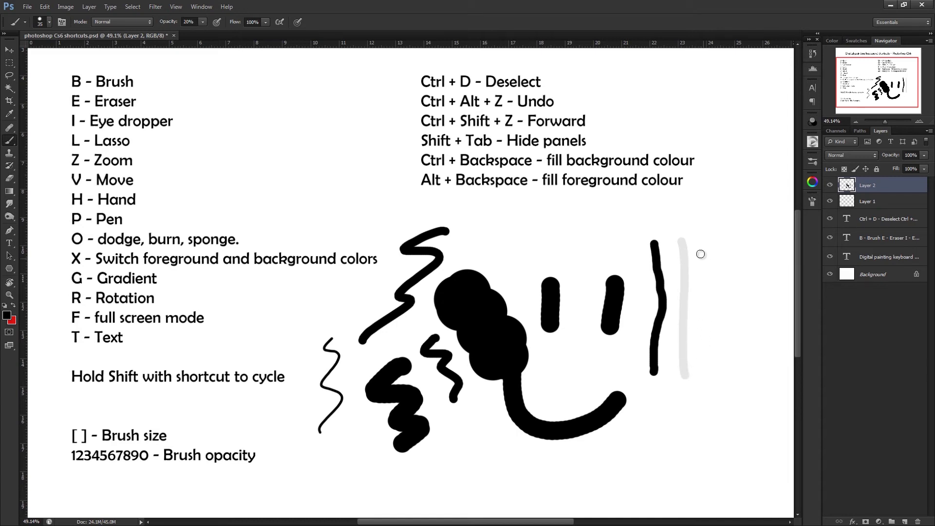
left_click_drag(699, 242, 707, 361)
key("3")
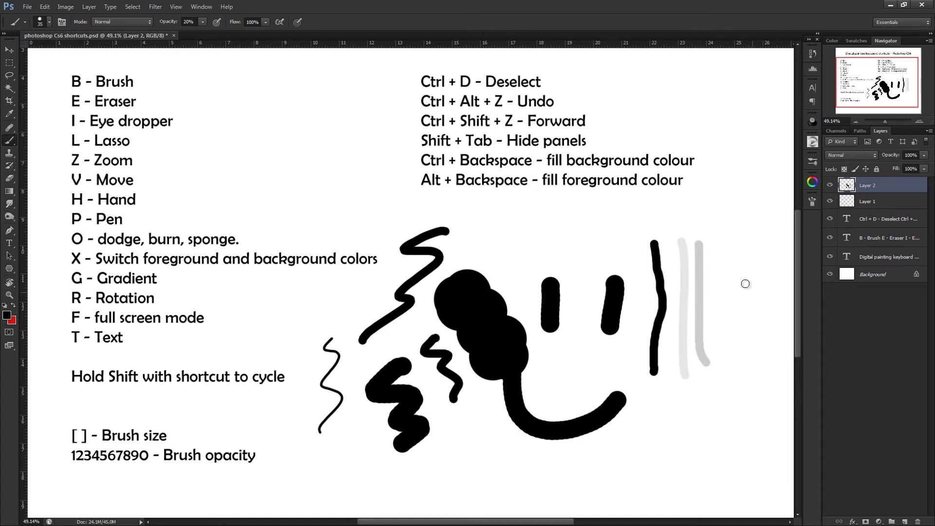
left_click_drag(713, 247, 717, 378)
key("4")
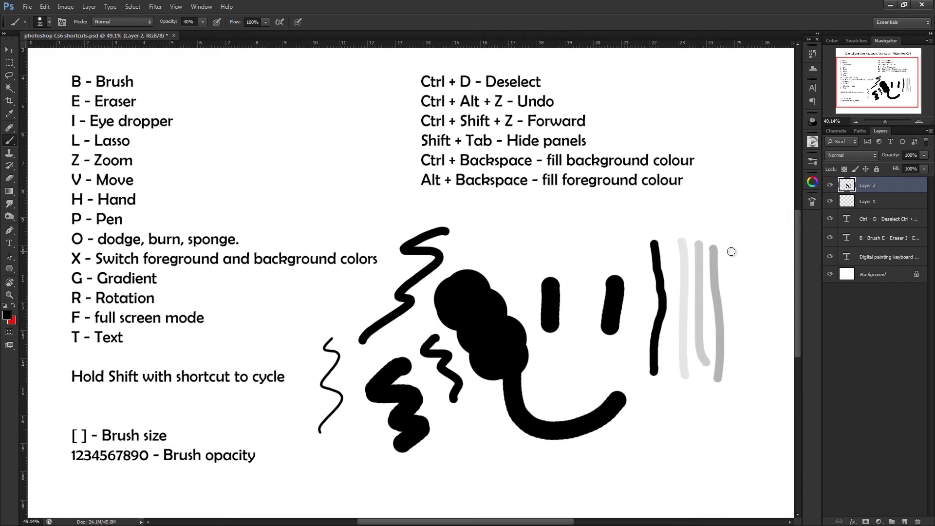
left_click_drag(732, 254, 727, 392)
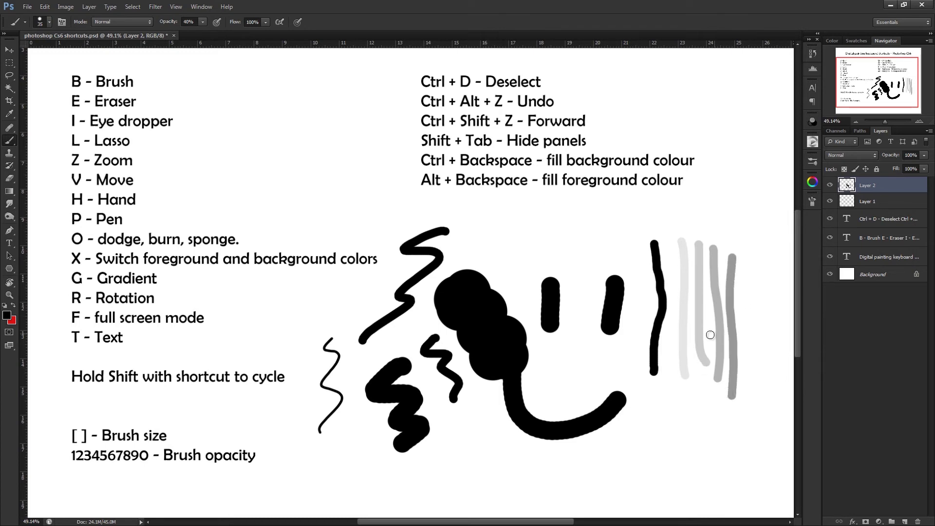
key("0")
left_click_drag(752, 255, 750, 360)
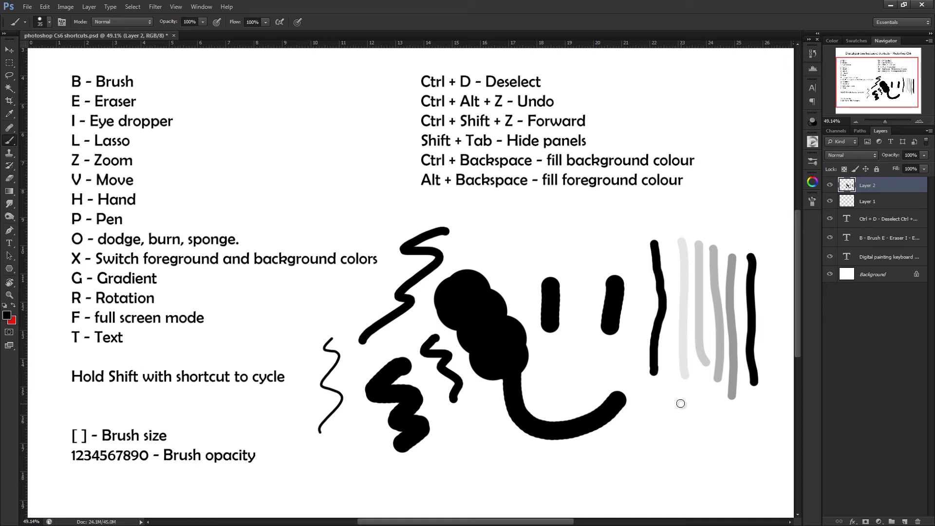
Step: Paint a grey wavy stroke at 56% opacity below them and fit the page in view
key("5")
key("6")
left_click_drag(649, 421, 738, 446)
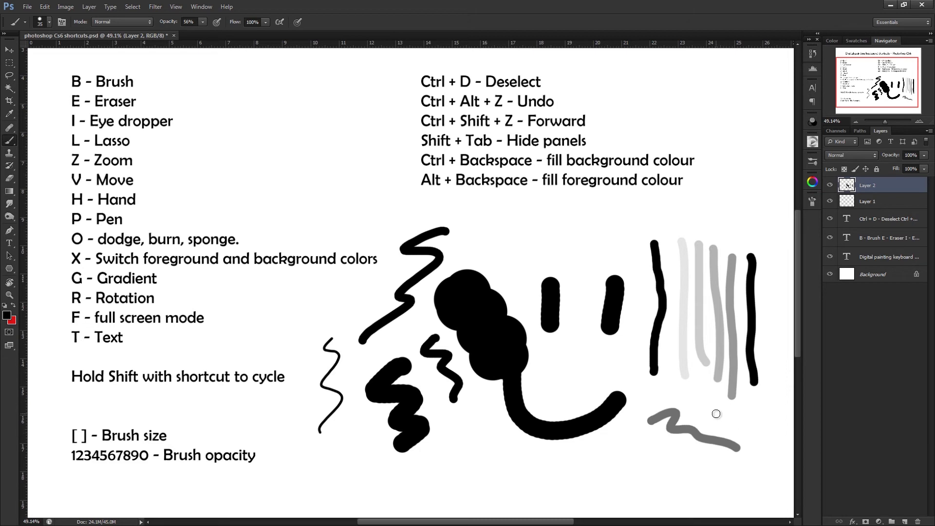
key("ctrl+0")
key("l")
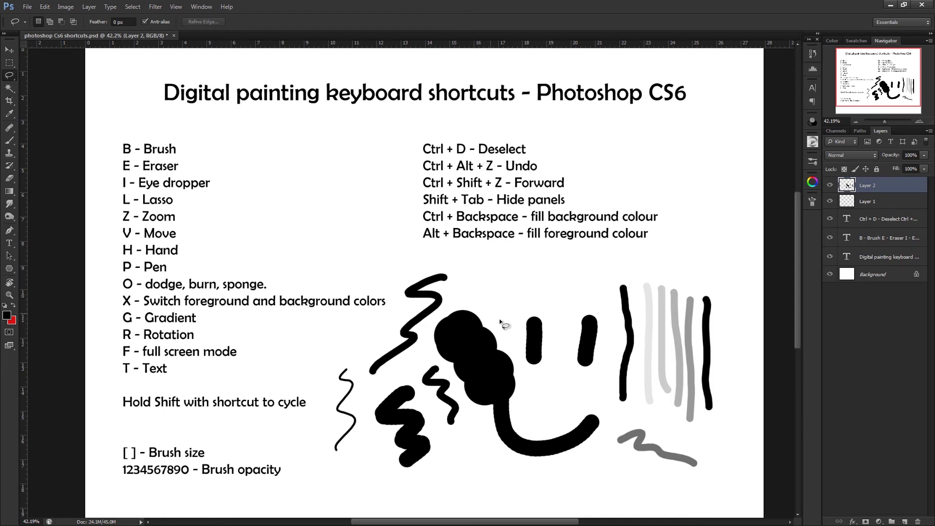
mouse_move(467, 298)
left_mouse_down()
mouse_move(429, 353)
mouse_move(467, 391)
mouse_move(539, 332)
mouse_move(456, 294)
left_mouse_up()
key("ctrl+d")
left_click(812, 54)
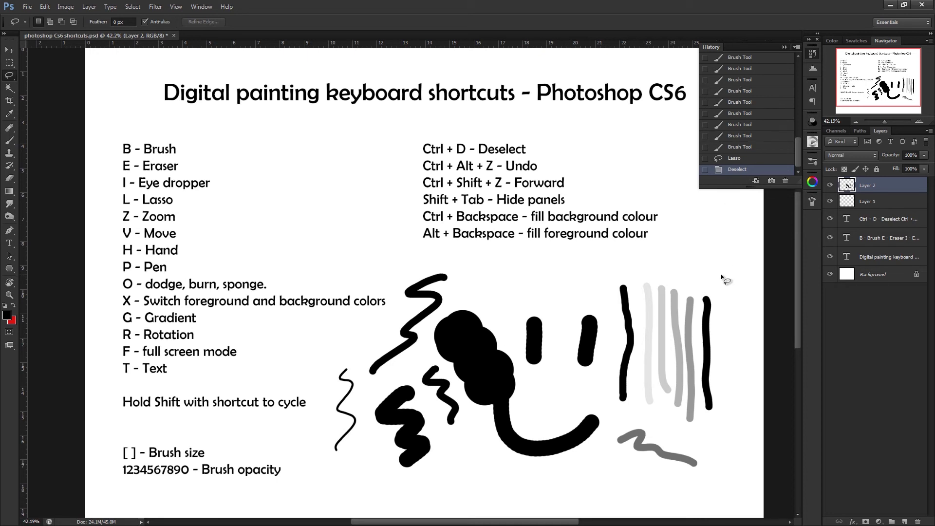
key("ctrl+alt+z")
key("ctrl+alt+z")
key("ctrl+alt+z")
key("ctrl+alt+z")
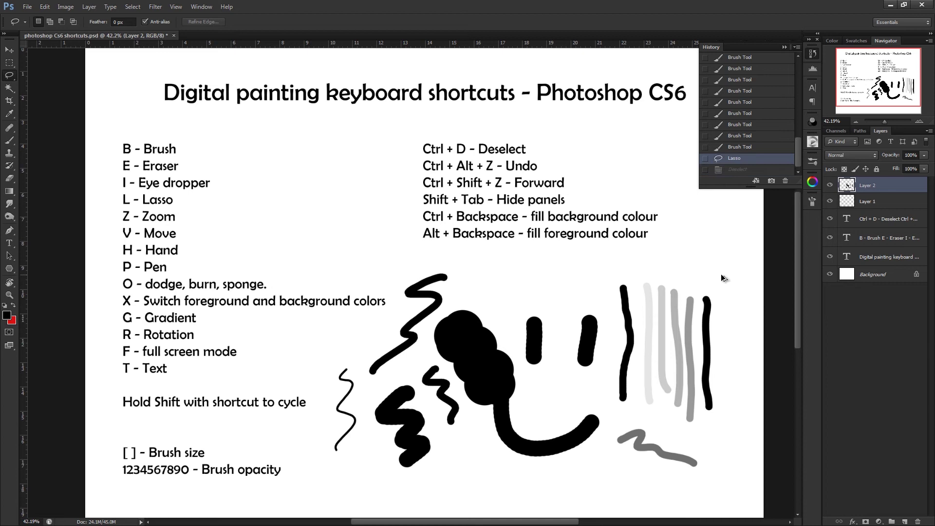
key("ctrl+alt+z")
key("ctrl+alt+z")
key("ctrl+alt+z")
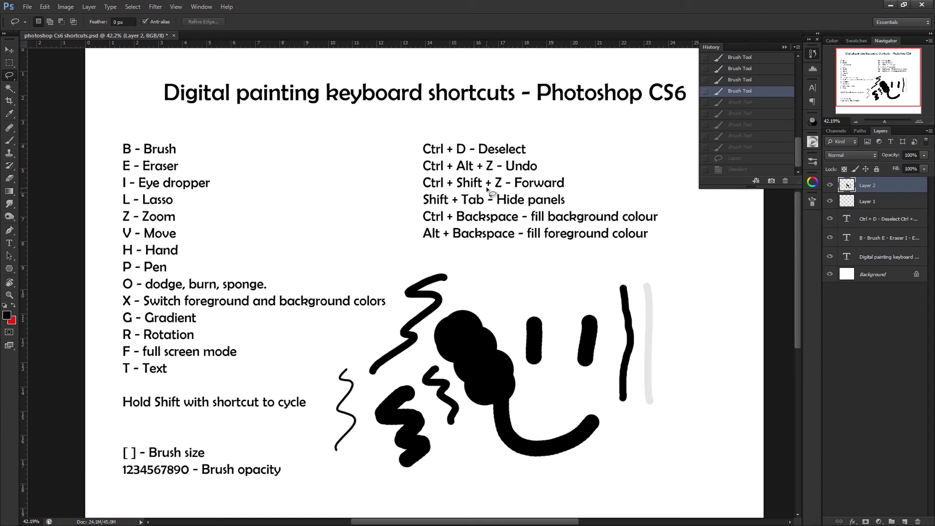
key("ctrl+shift+z")
key("ctrl+shift+z")
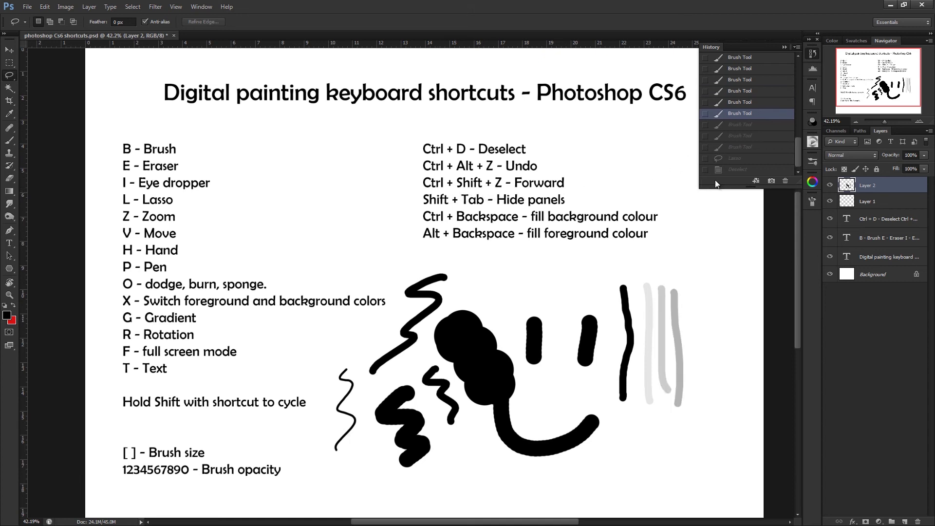
key("ctrl+shift+z")
key("ctrl+shift+z")
key("ctrl+shift+z")
key("ctrl+shift+z")
key("ctrl+shift+z")
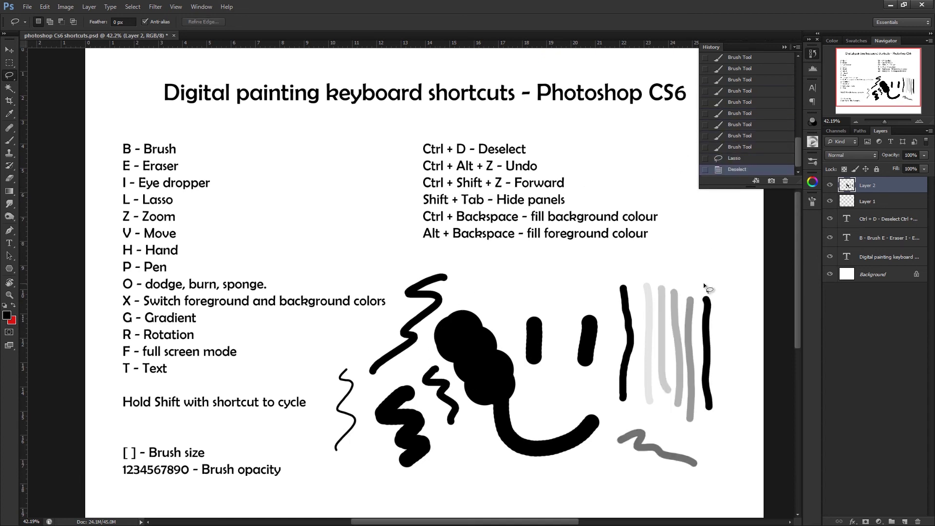
left_click(703, 282)
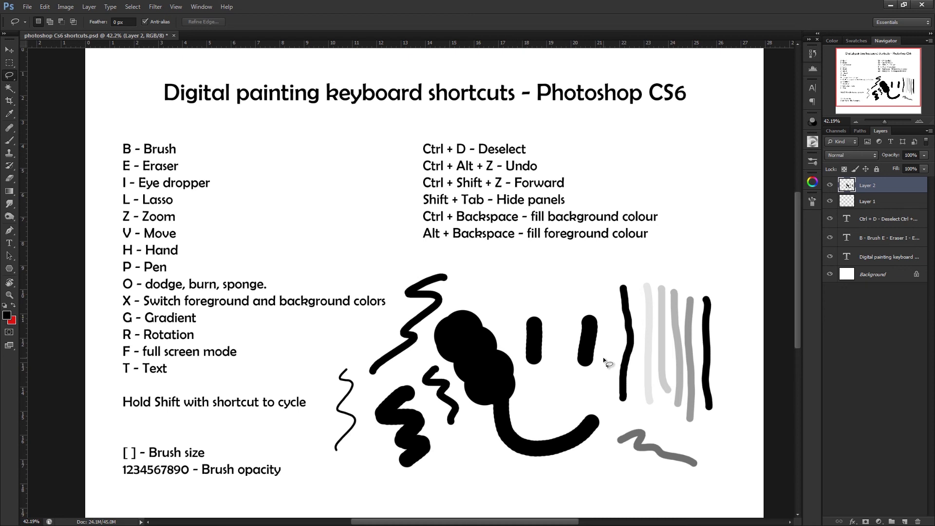
key("shift+Tab")
key("shift+Tab")
key("shift+Tab")
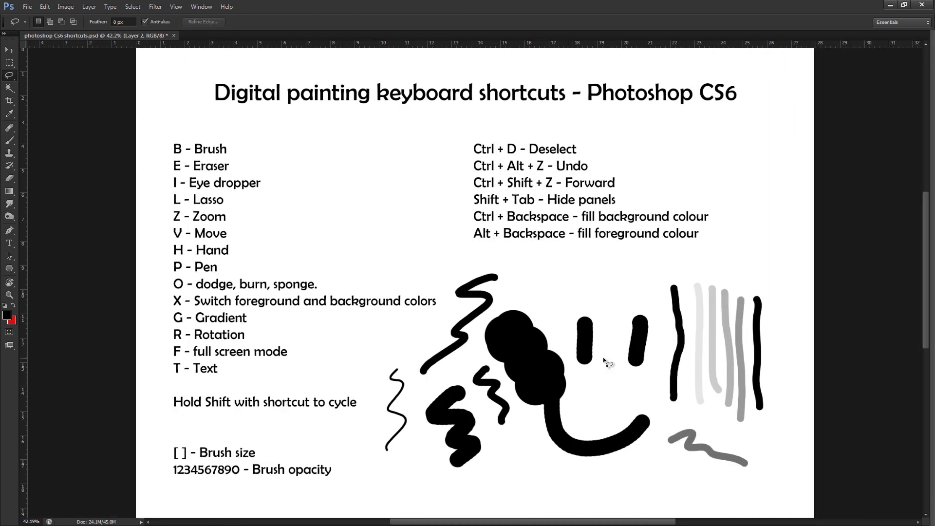
key("shift+Tab")
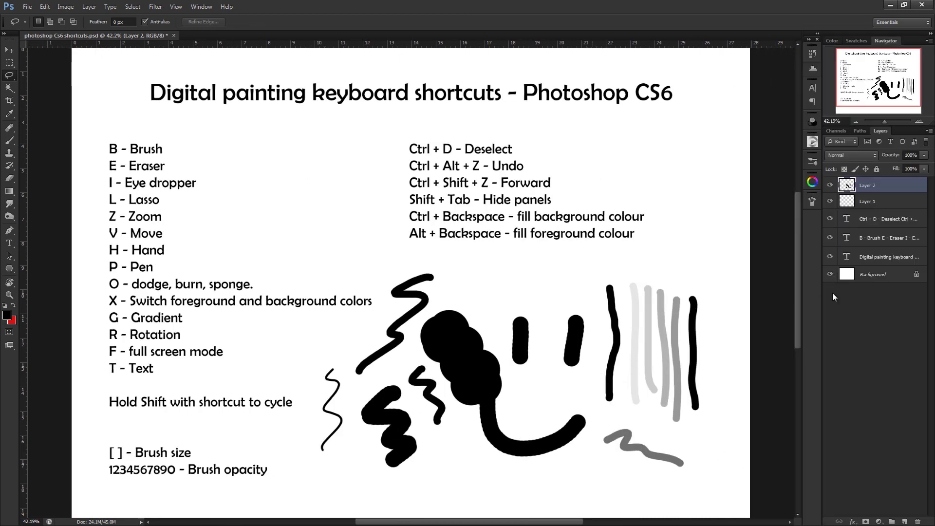
left_click(871, 275)
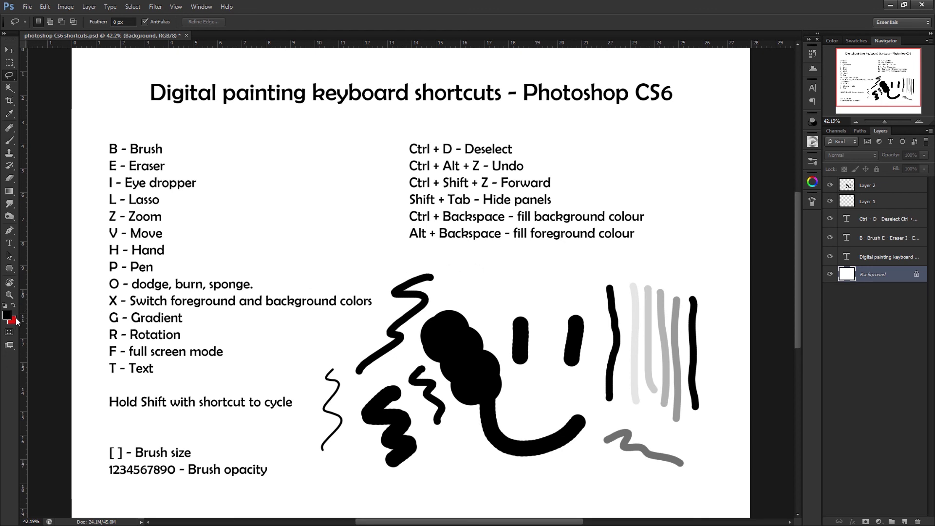
key("ctrl+BackSpace")
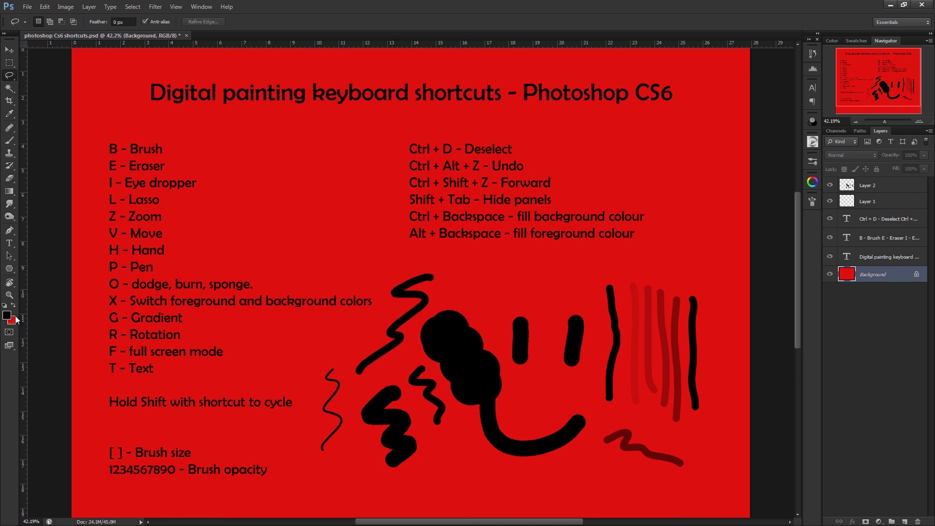
key("alt+BackSpace")
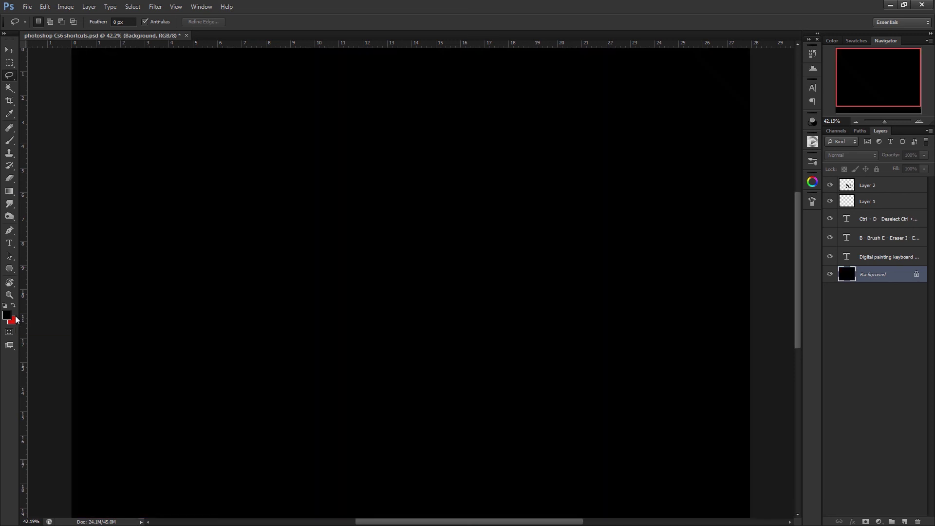
key("ctrl+BackSpace")
key("ctrl+alt+z")
key("ctrl+alt+z")
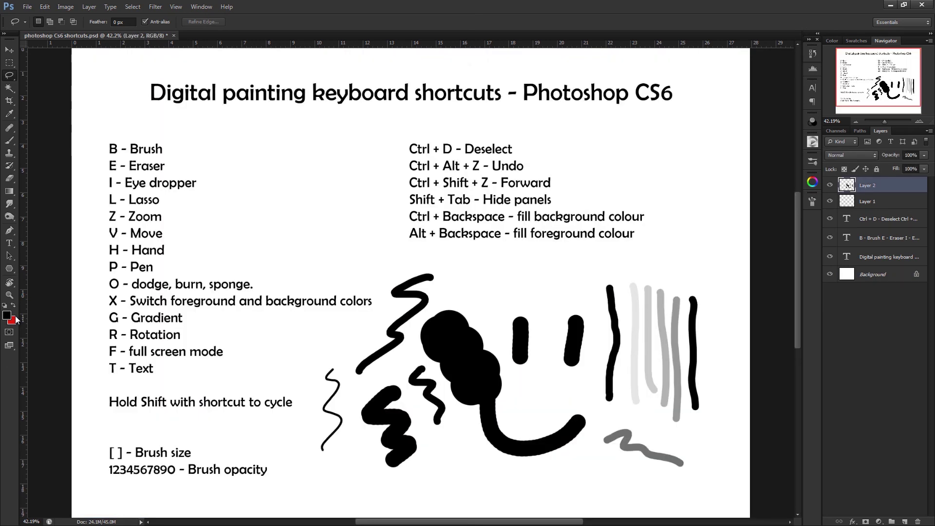
scroll(792, 329, "down", 1)
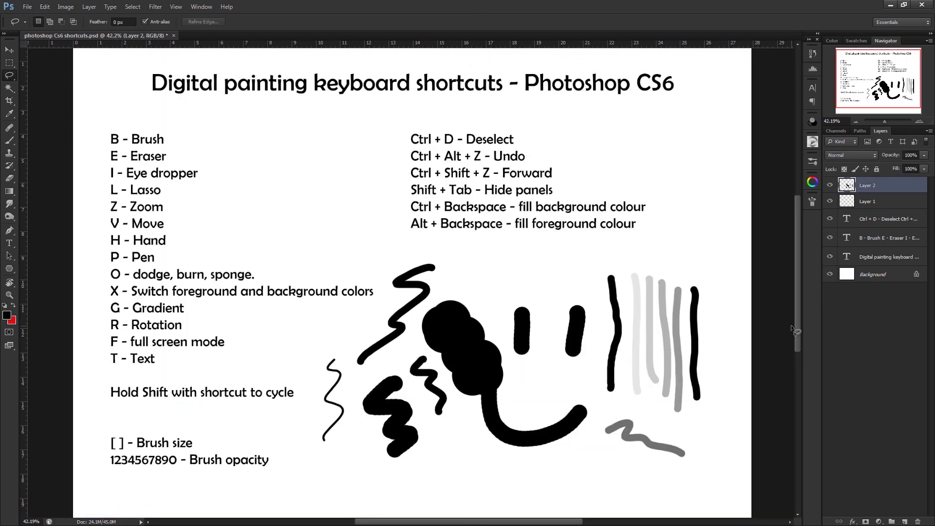